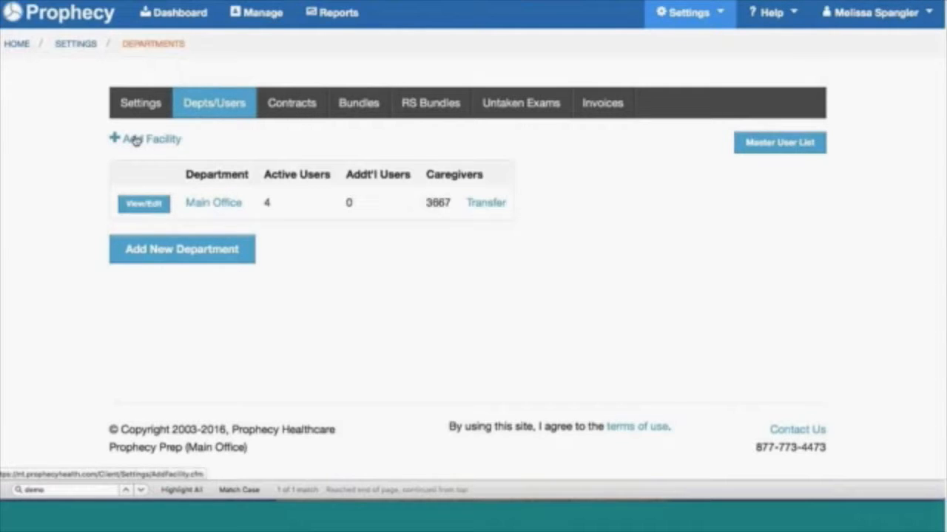
- Add a facility named ABC Hospital with its address, zip code and internal department ID, and check its department list
left_click(130, 141)
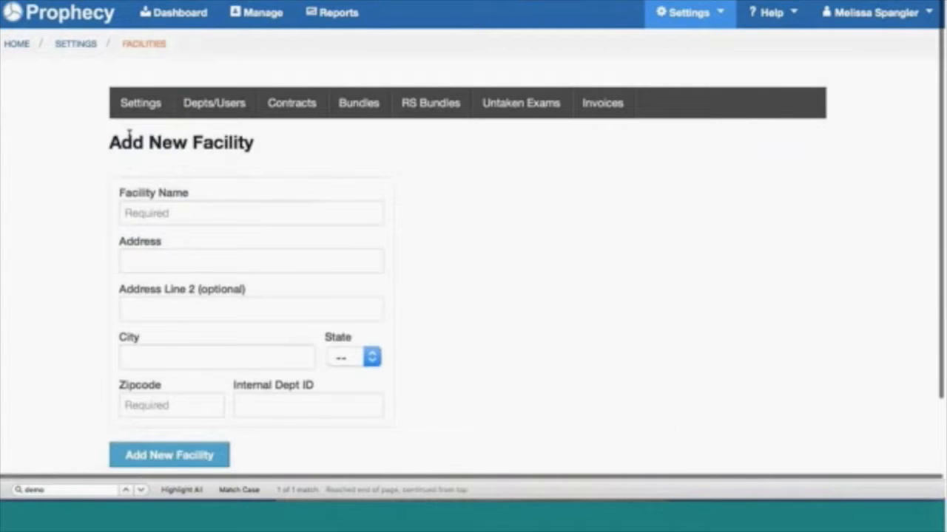
scroll(456, 242, "down", 3)
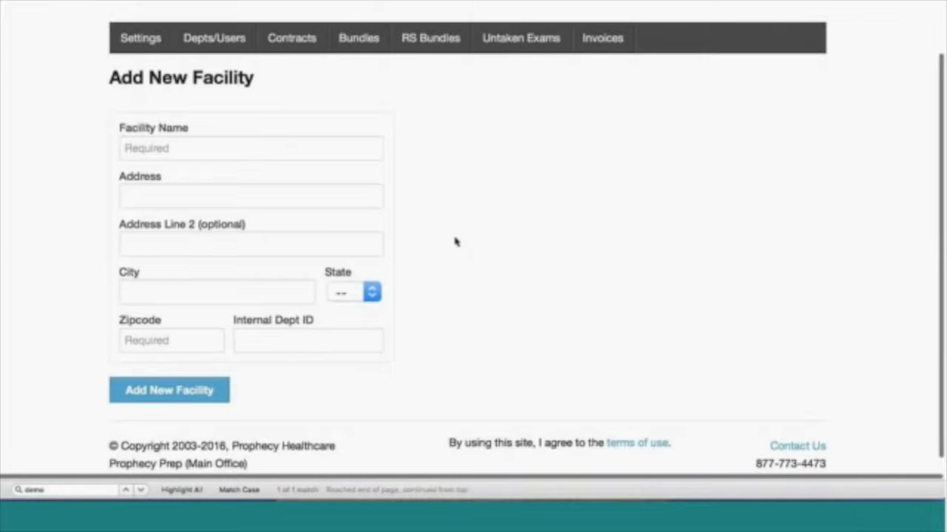
scroll(456, 242, "down", 1)
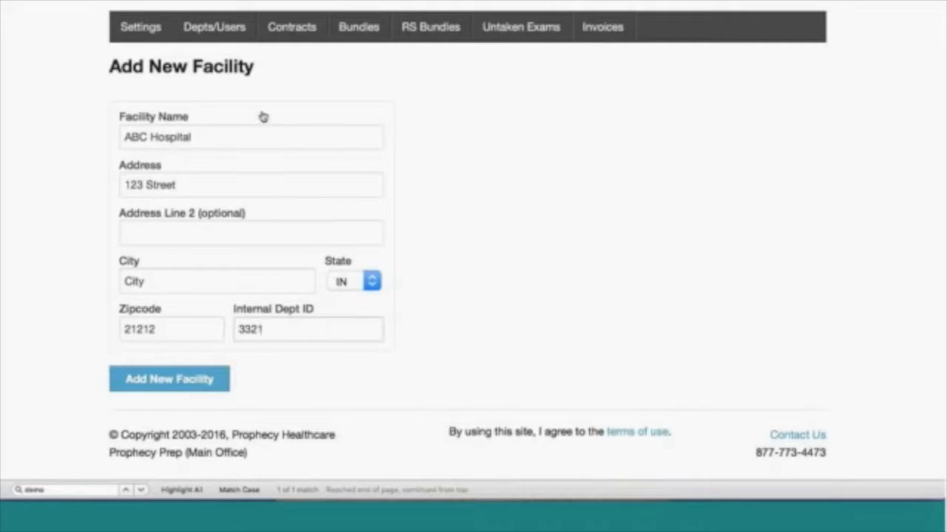
left_click(168, 379)
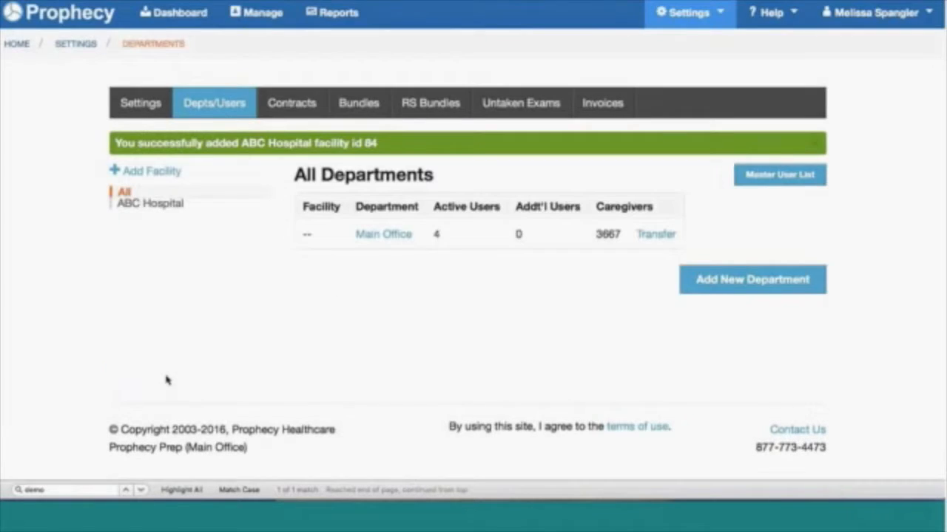
left_click(140, 205)
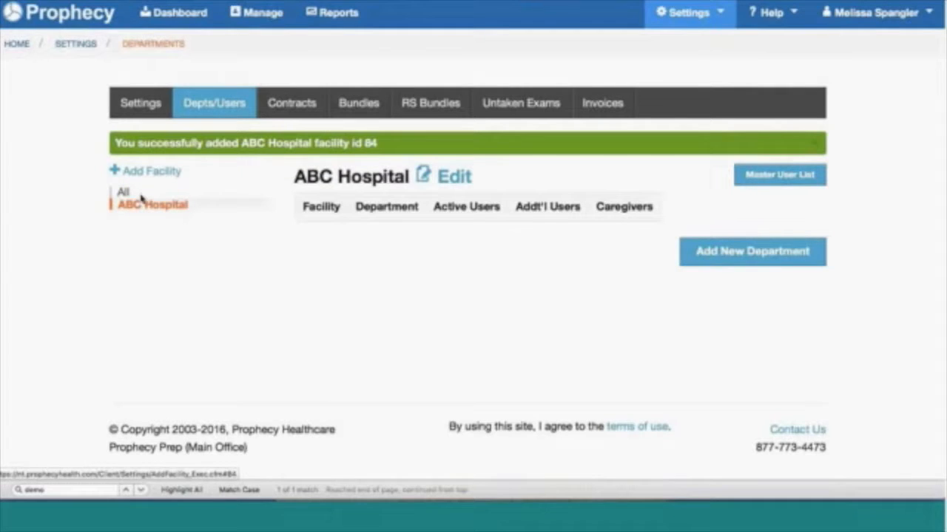
left_click(140, 194)
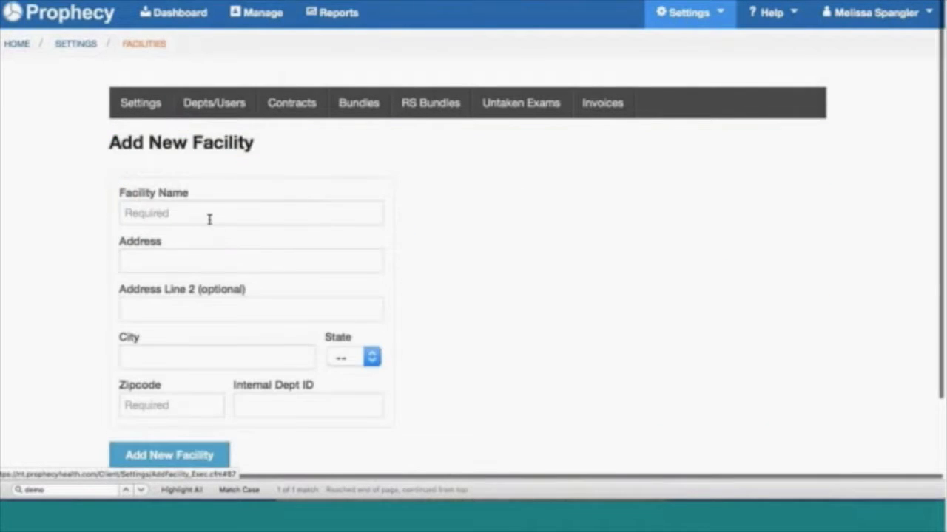
- Enter East Hospital as the name of another new facility and fill in its street address
left_click(210, 218)
type("Ea")
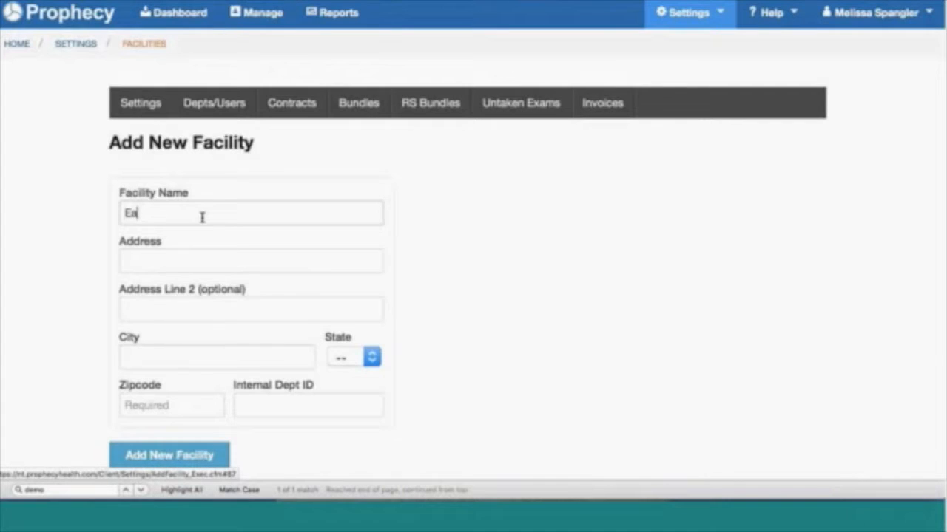
type("st Hospital")
left_click(187, 259)
type("111 Strett")
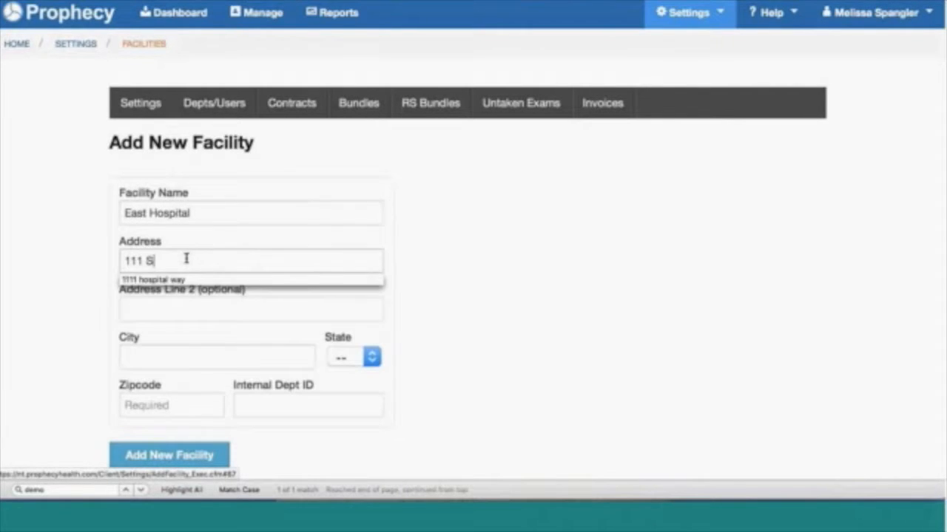
key("BackSpace")
key("BackSpace")
type("et")
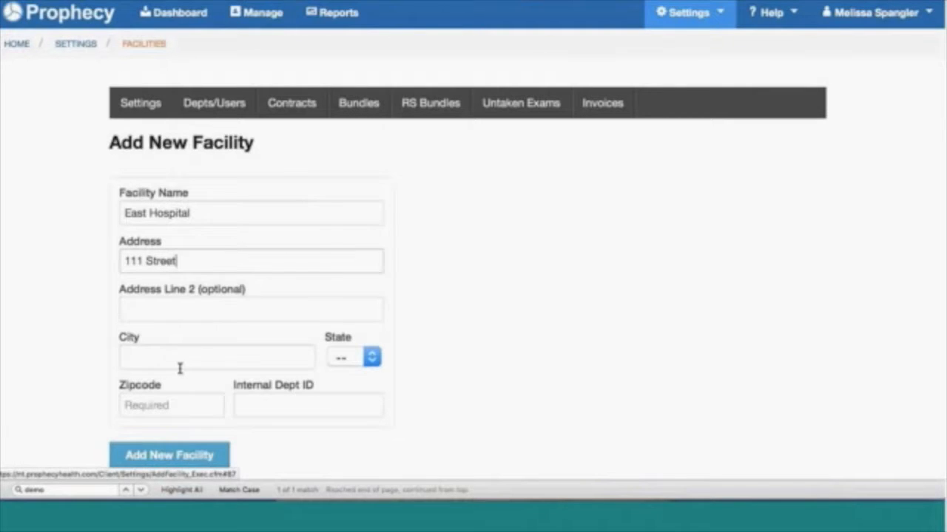
- Fill in East Hospital's city, state and zip code, and add the facility
left_click(168, 361)
type("High Point")
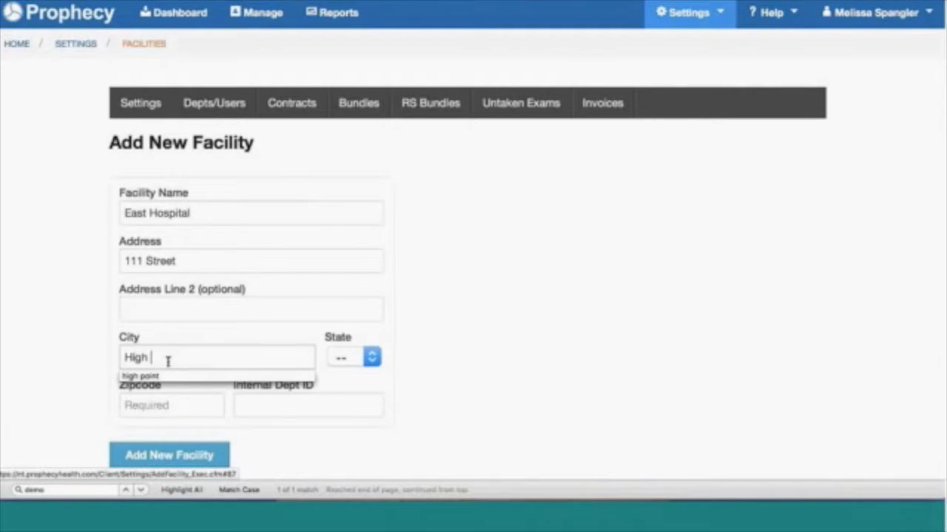
left_click(372, 359)
scroll(367, 268, "down", 10)
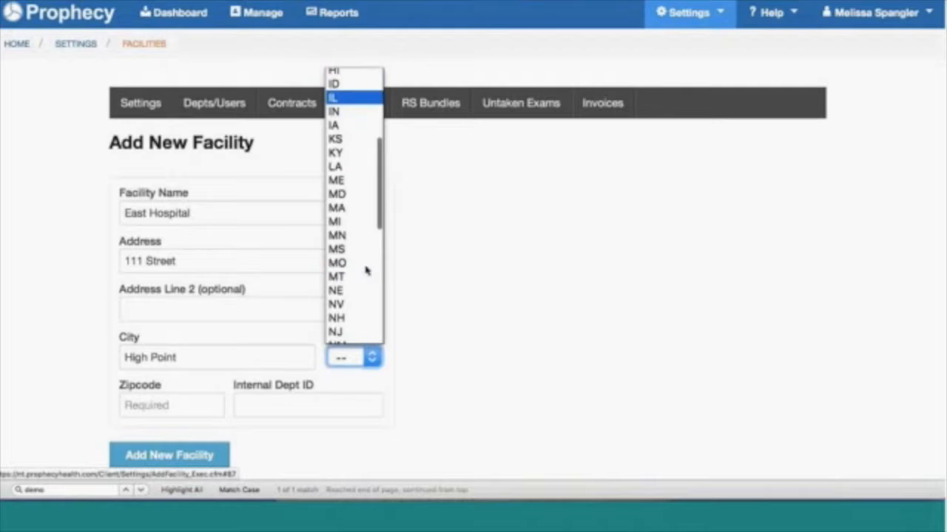
scroll(366, 270, "up", 2)
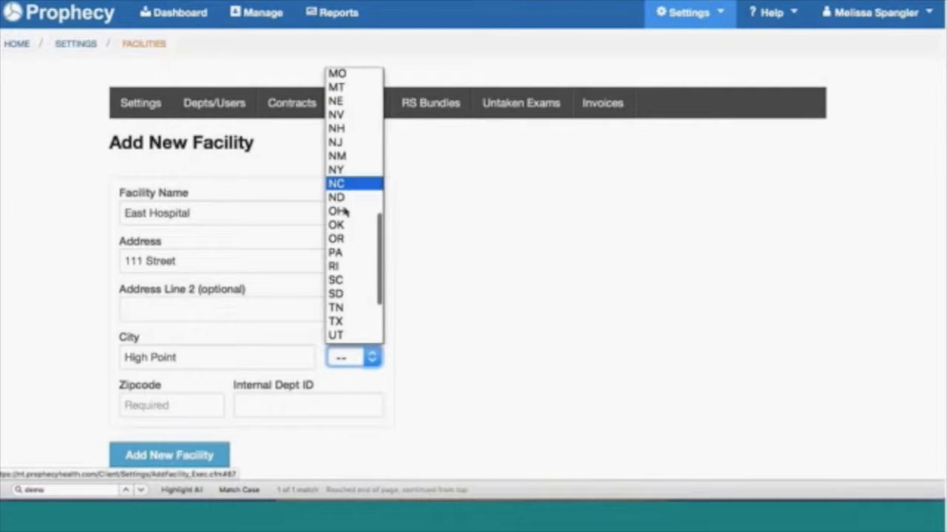
left_click(340, 185)
left_click(191, 405)
type("27260")
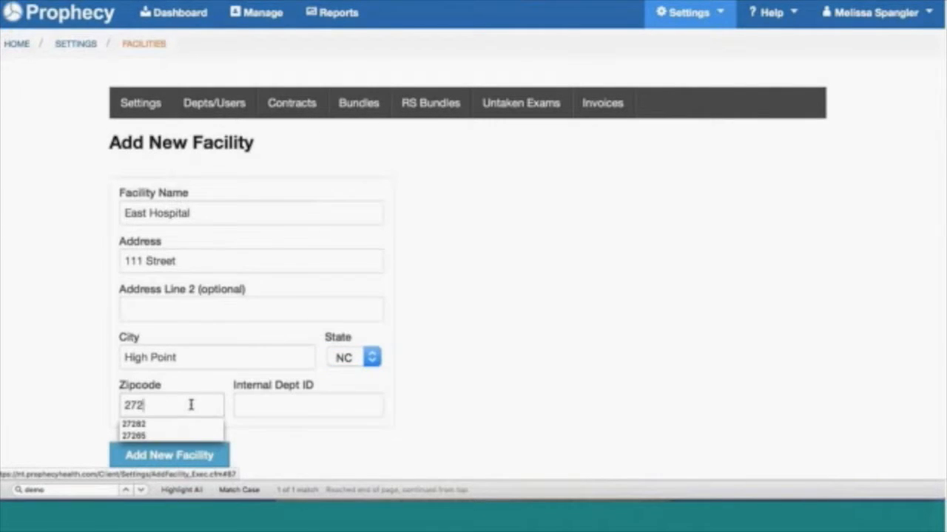
left_click(188, 457)
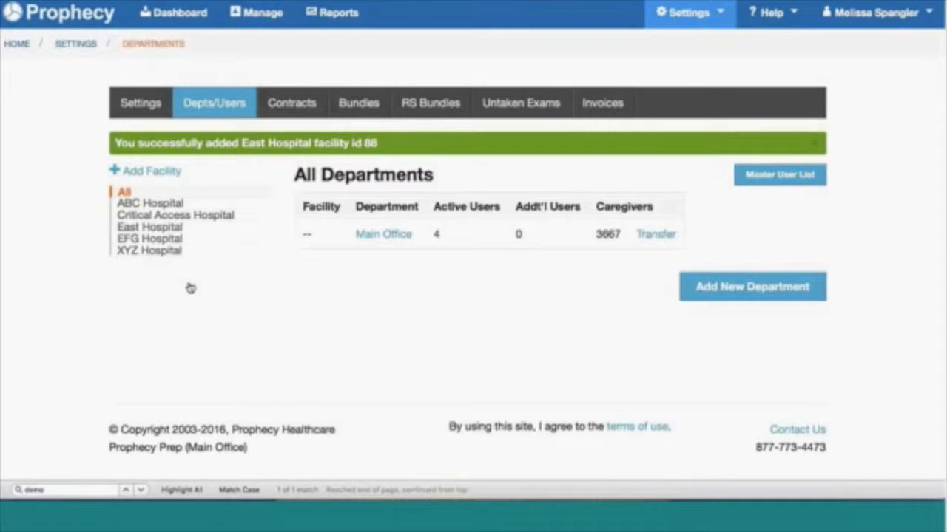
- Add a department named General ICU to ABC Hospital with its zip code, leaving the internal department ID blank
left_click(164, 205)
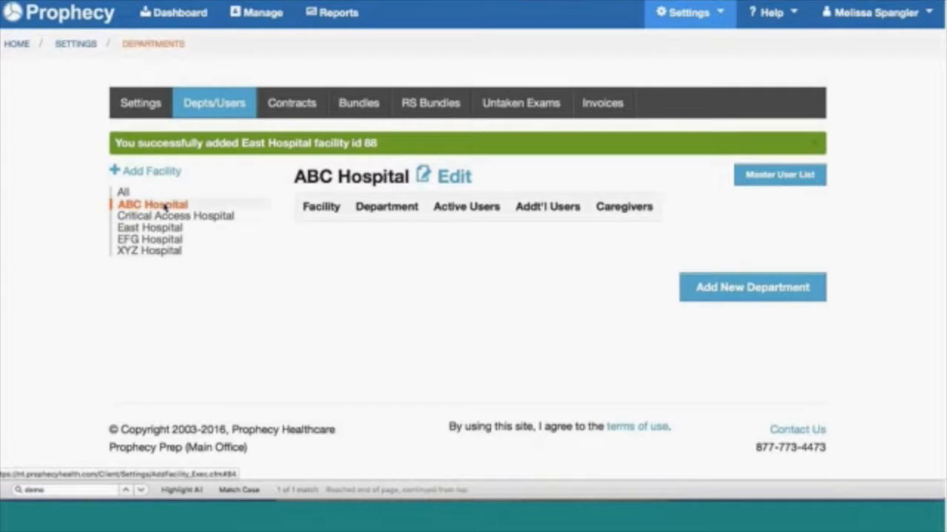
left_click(737, 295)
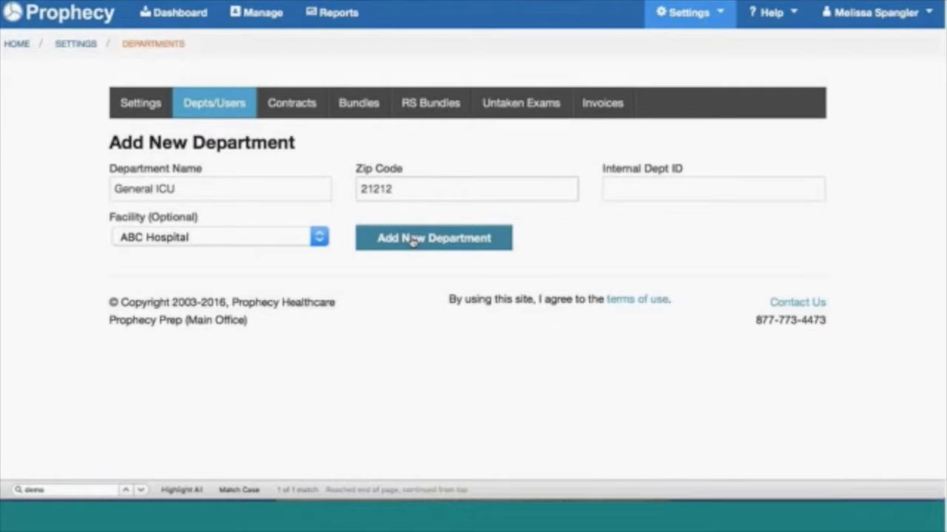
left_click(412, 240)
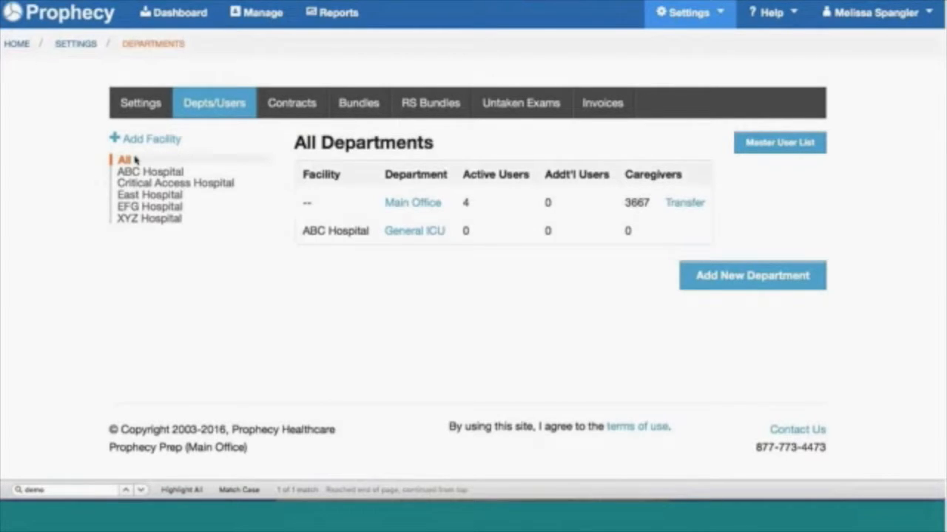
- Add a MedSurg department and assign it to the ABC Hospital facility
left_click(710, 286)
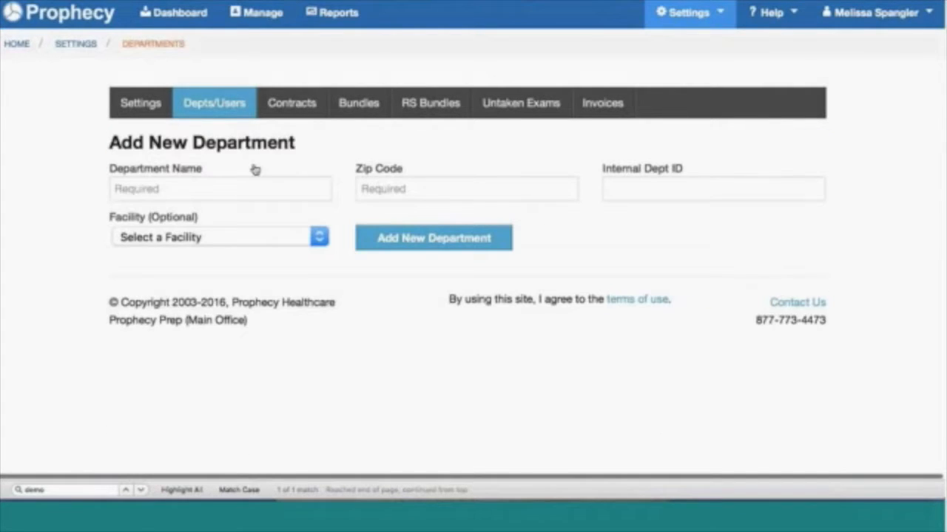
left_click(191, 236)
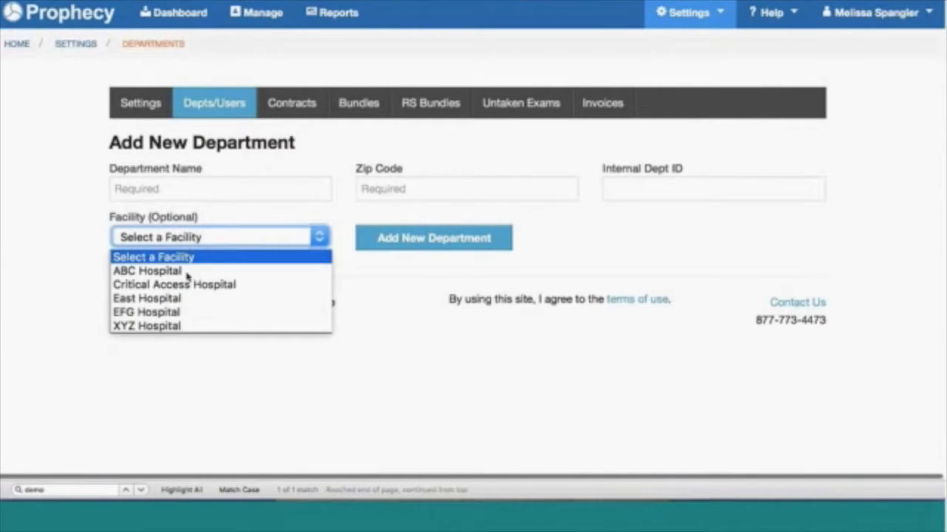
left_click(187, 274)
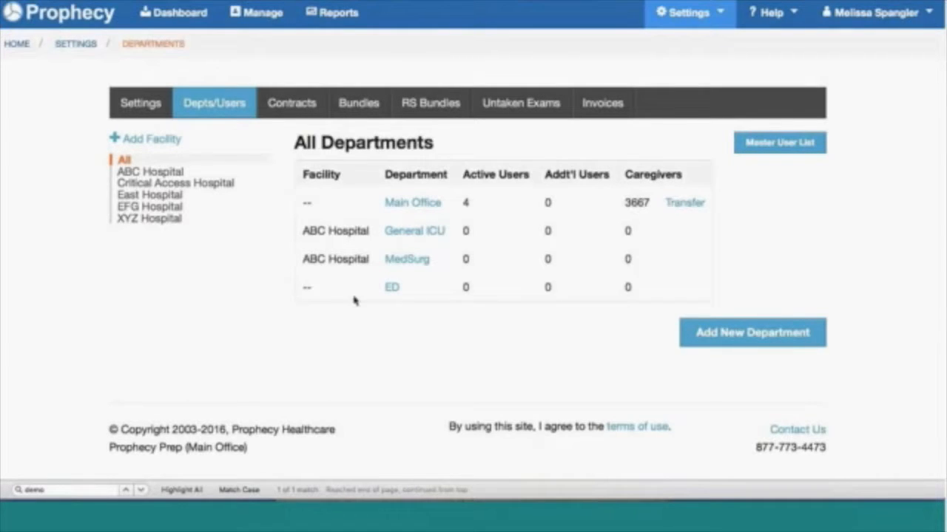
- Assign the unassigned ED department to ABC Hospital, save the update and return to the department list
left_click(392, 290)
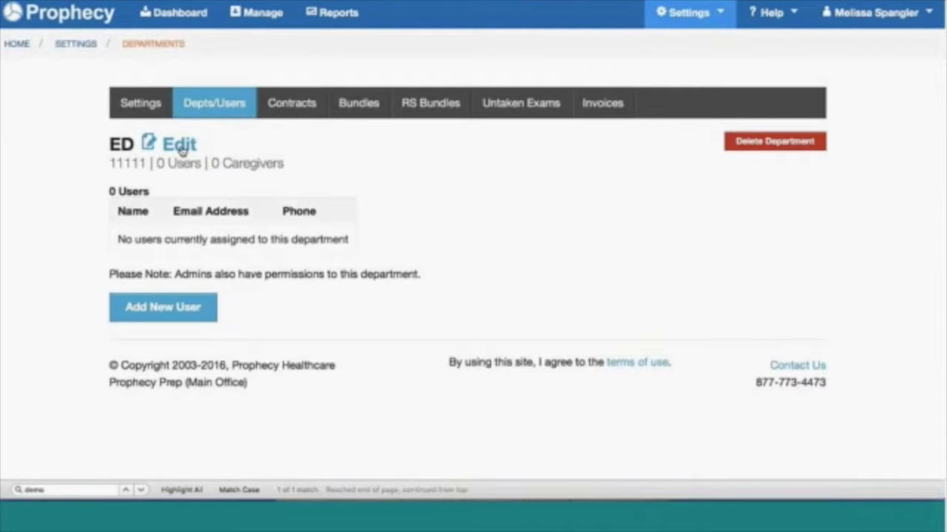
left_click(181, 147)
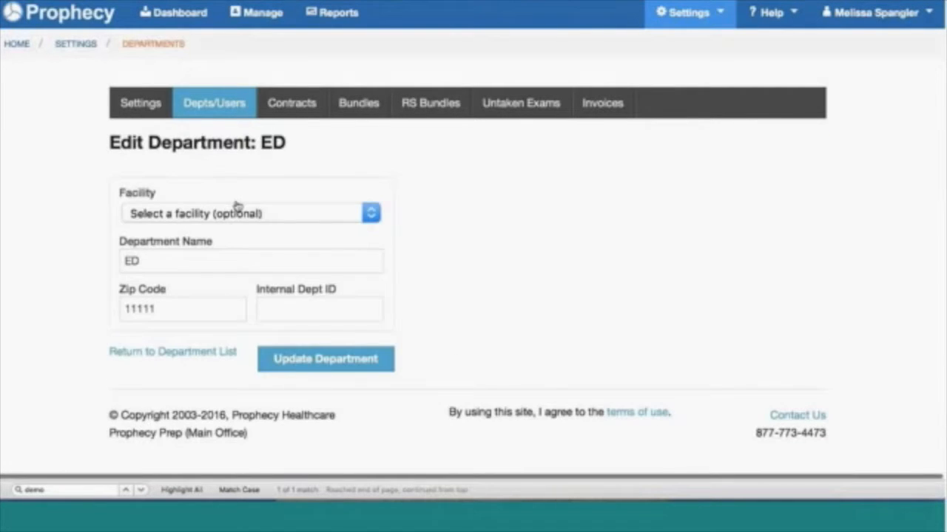
left_click(241, 215)
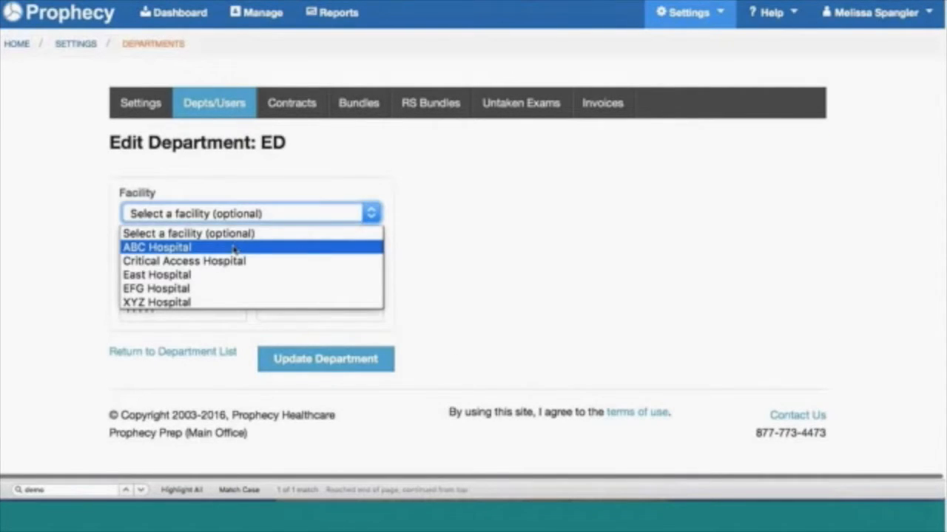
left_click(234, 248)
left_click(326, 360)
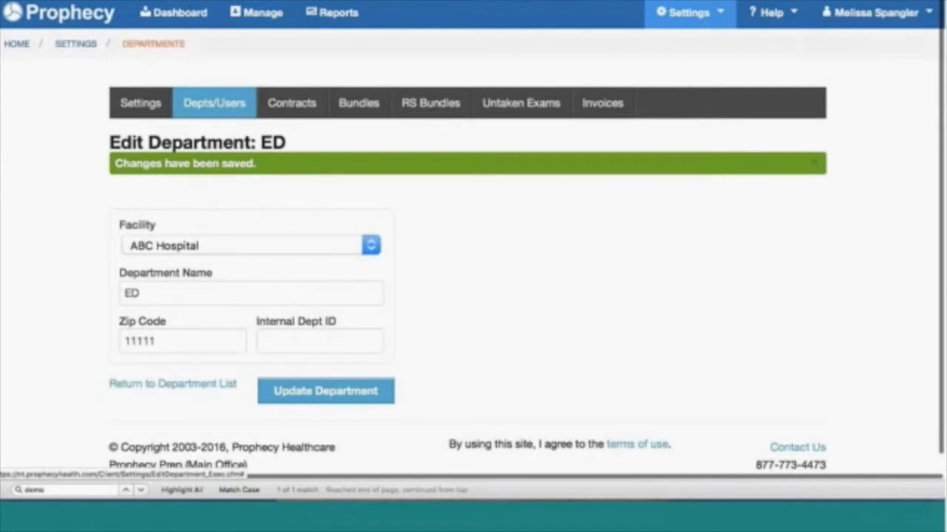
left_click(173, 352)
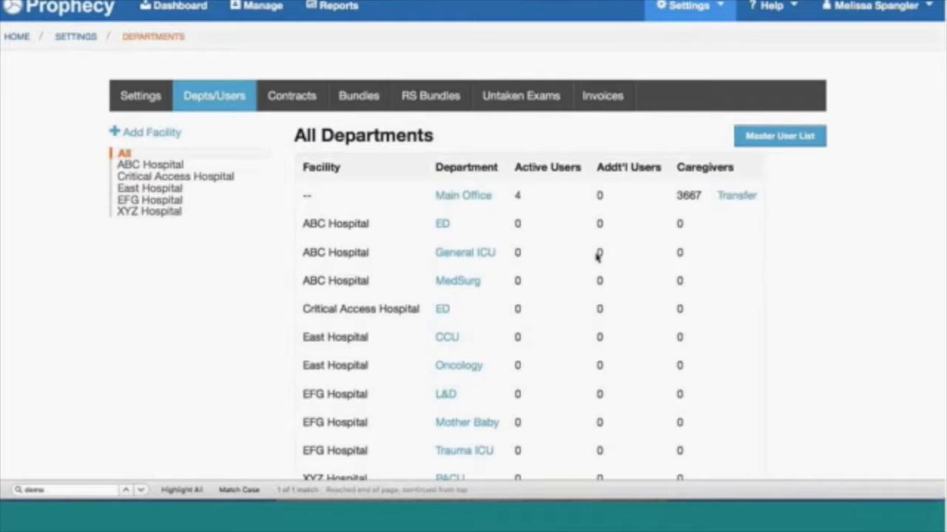
- Review the departments of all facilities, and filter the list to ABC Hospital
scroll(598, 256, "down", 1)
scroll(598, 258, "down", 1)
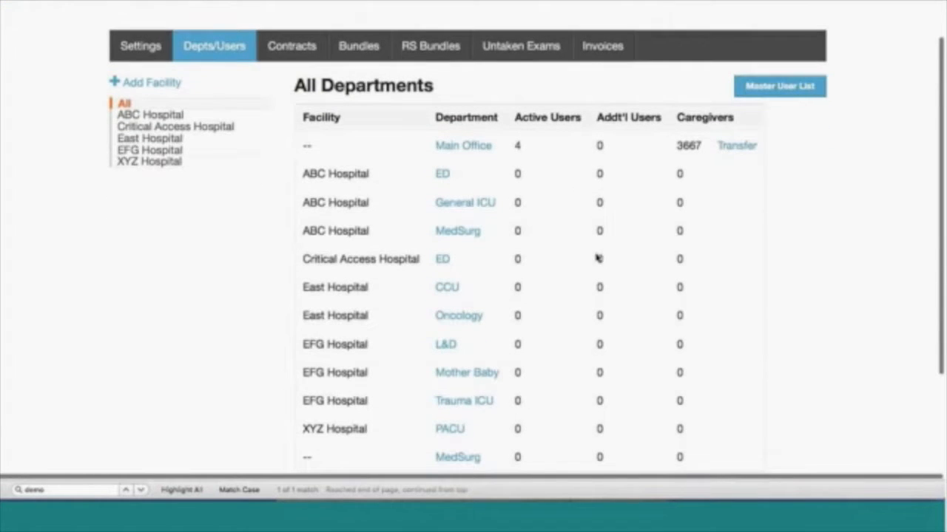
scroll(598, 257, "down", 2)
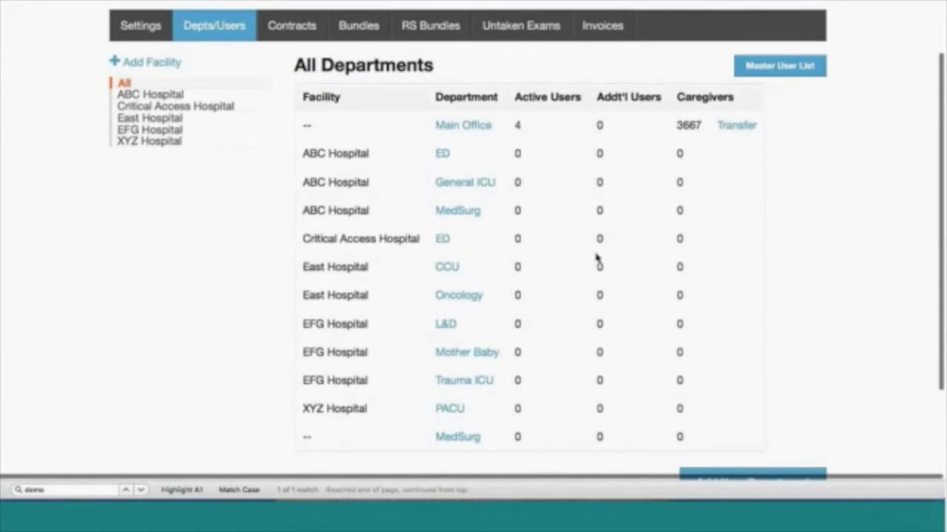
scroll(597, 251, "up", 3)
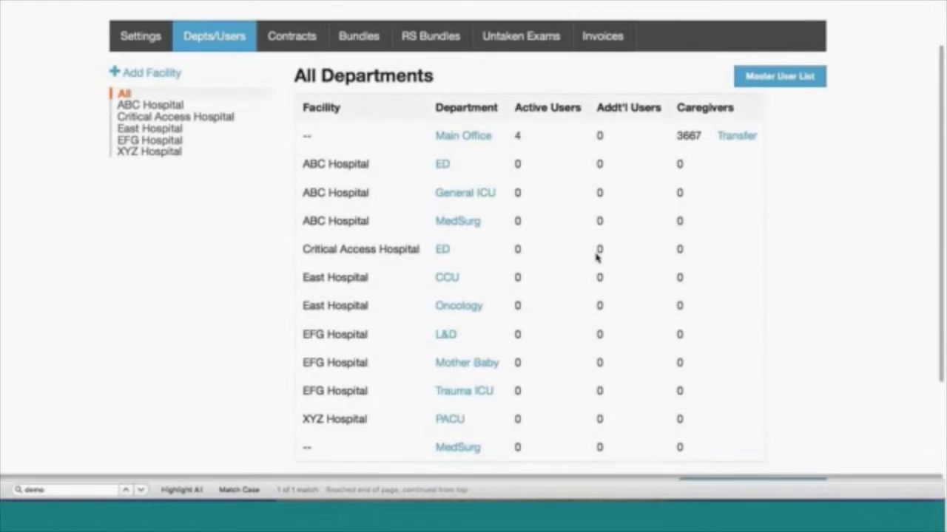
left_click(150, 147)
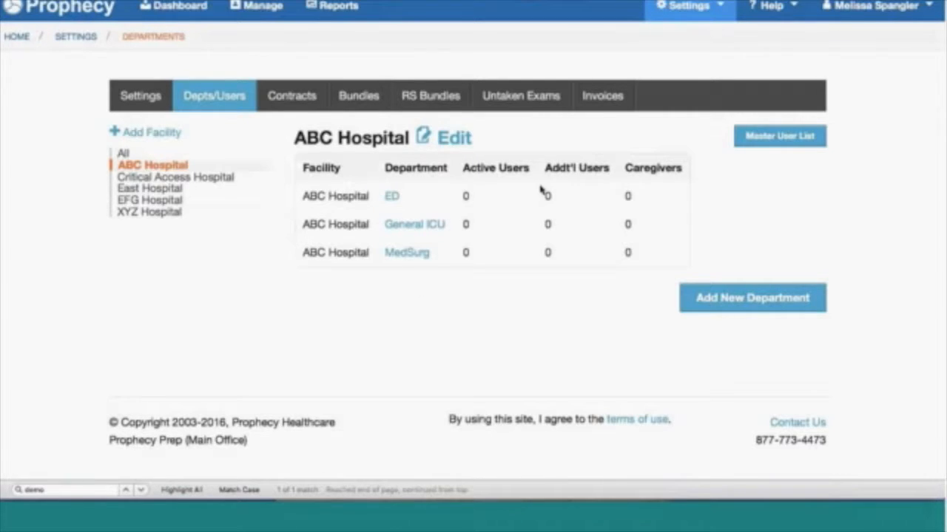
scroll(540, 191, "up", 1)
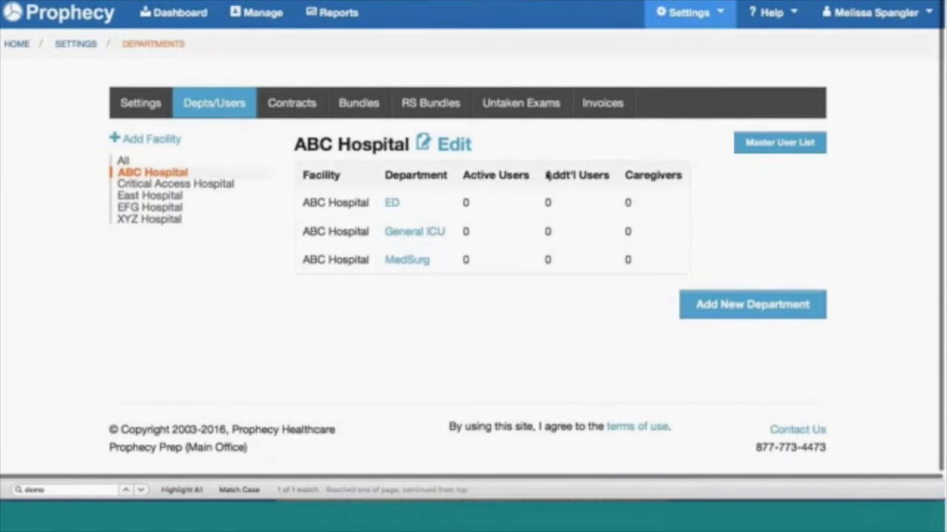
- Open a new user form from the master users list and review its contact, billing email and permission sections
left_click(714, 15)
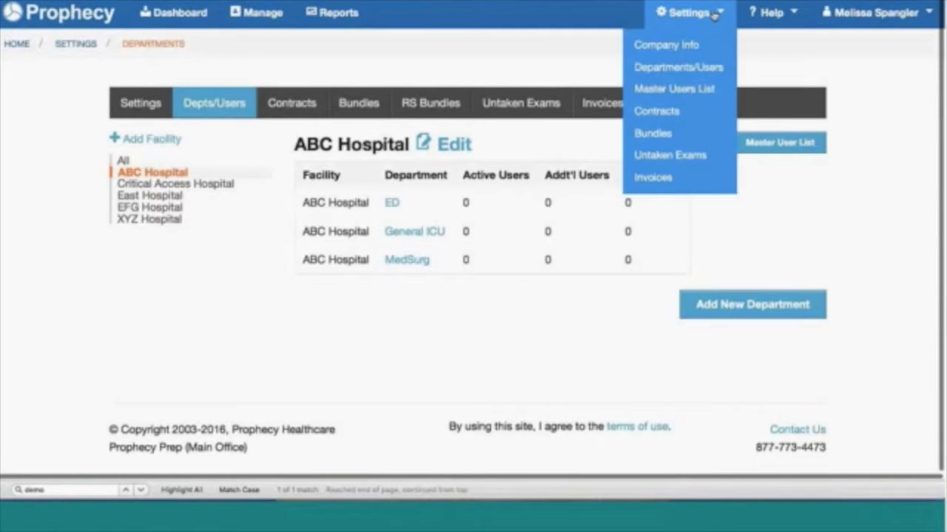
left_click(677, 89)
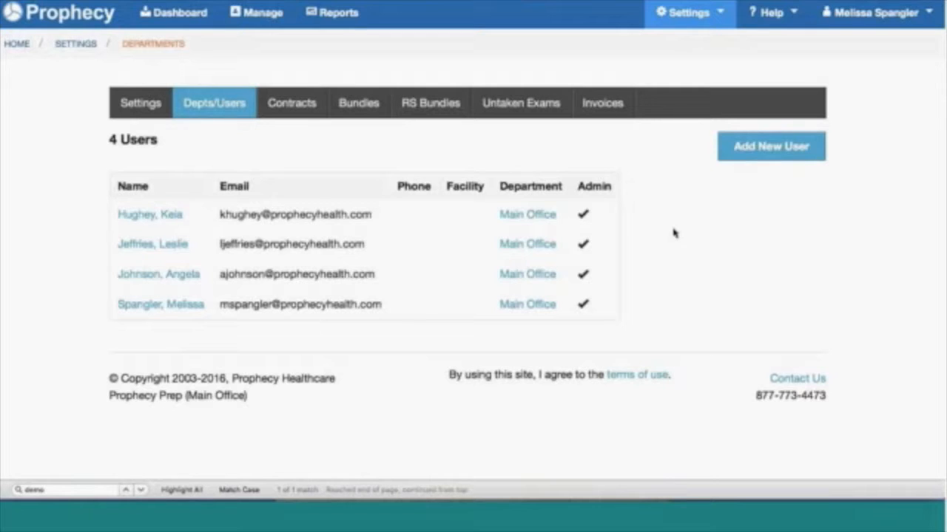
left_click(764, 148)
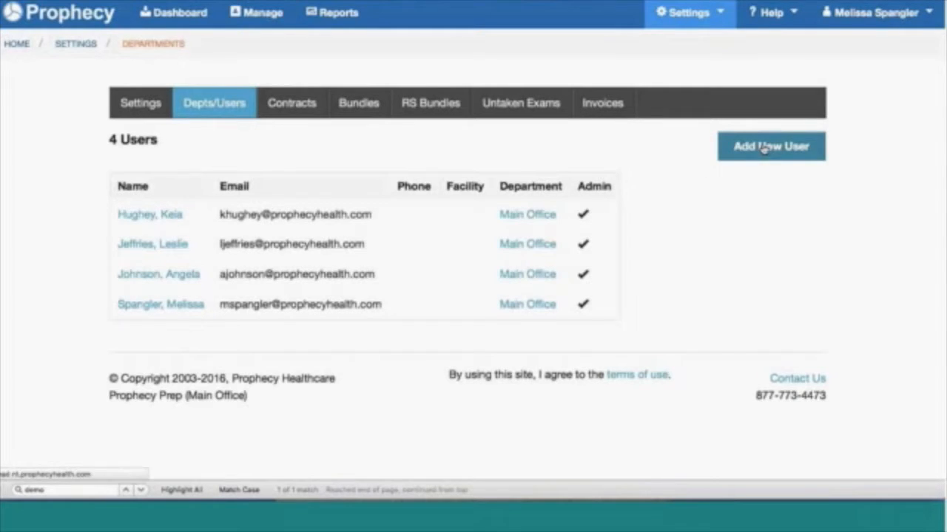
scroll(634, 302, "down", 2)
scroll(633, 302, "down", 3)
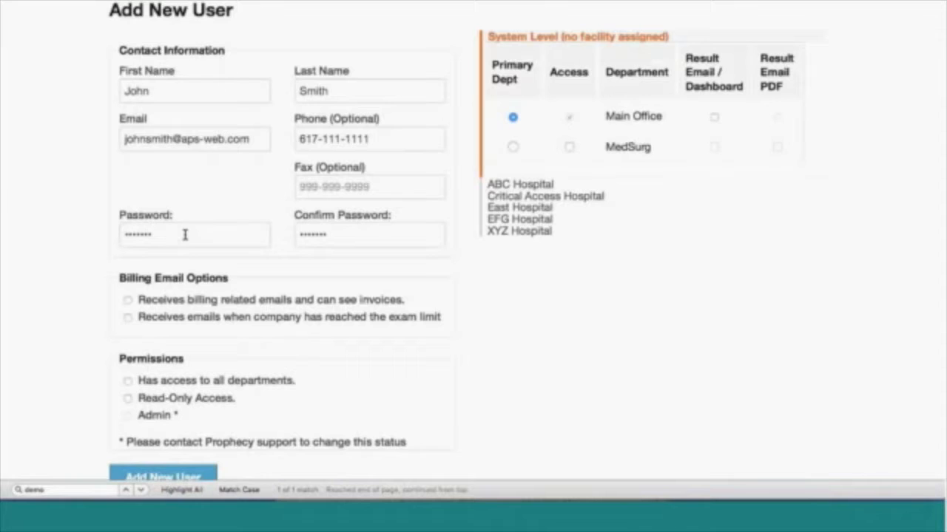
scroll(185, 235, "up", 1)
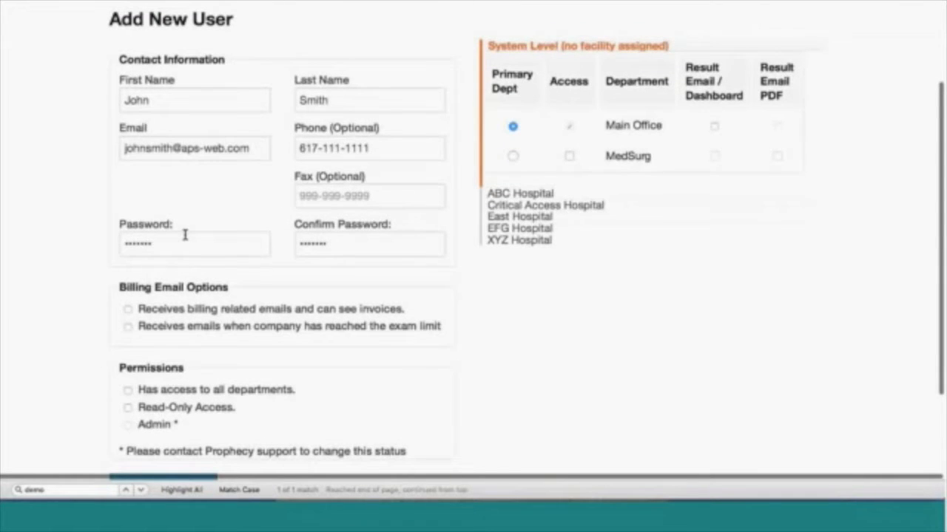
scroll(185, 234, "down", 2)
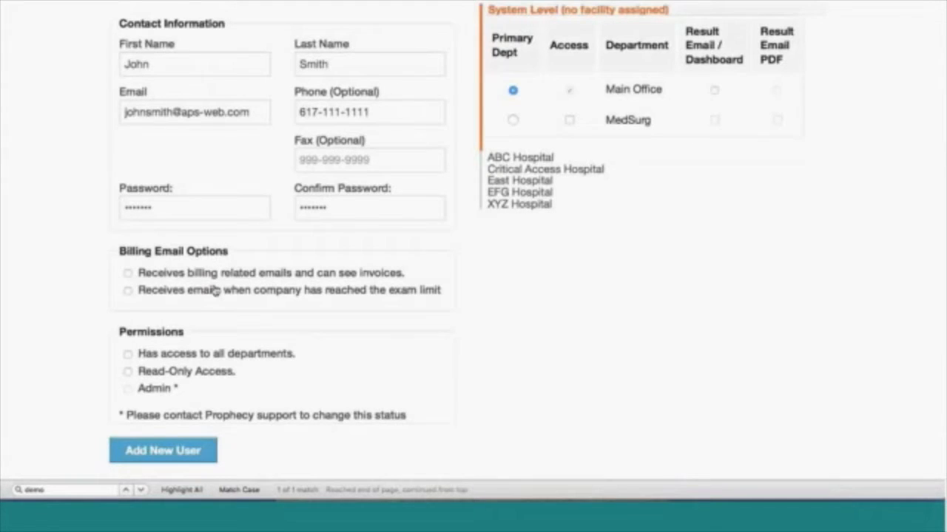
scroll(214, 291, "down", 1)
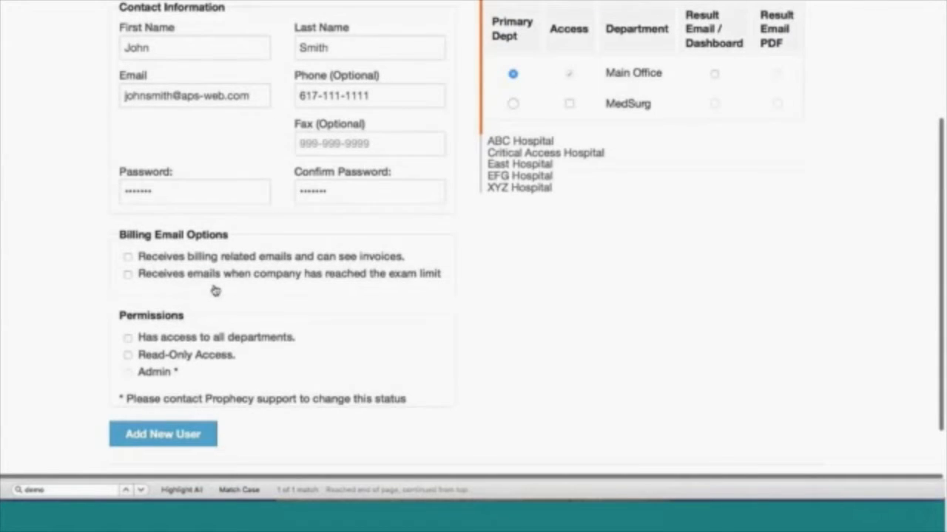
- Try the invoice and exam-limit billing email options for the new user, and turn both back off
left_click(128, 258)
left_click(128, 258)
left_click(127, 275)
left_click(128, 275)
- Make Oncology at East Hospital the new user's primary department, with result email/dashboard enabled and result email PDF left off
scroll(772, 217, "up", 3)
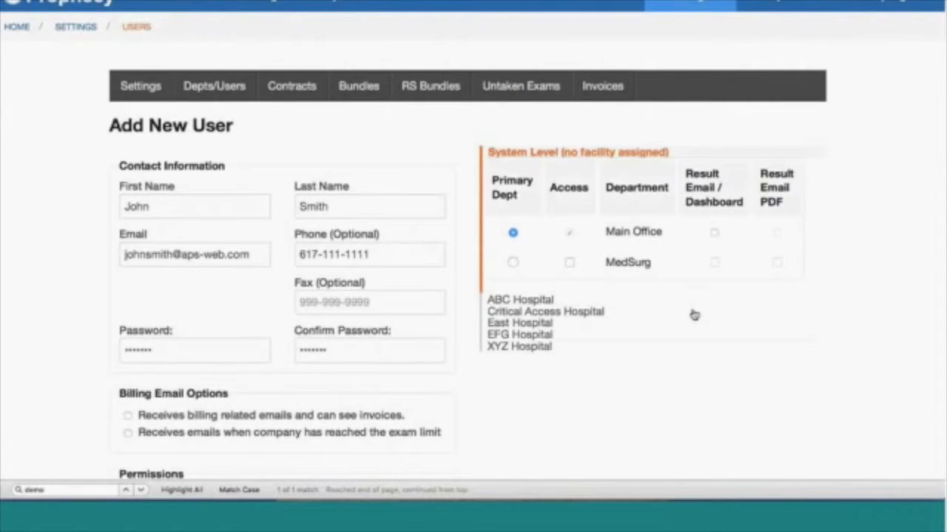
scroll(620, 317, "down", 1)
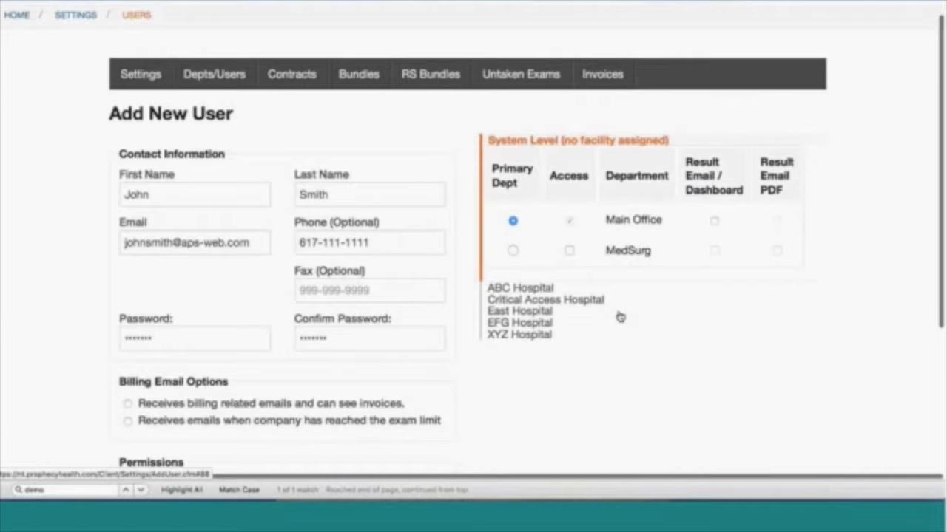
scroll(619, 317, "down", 1)
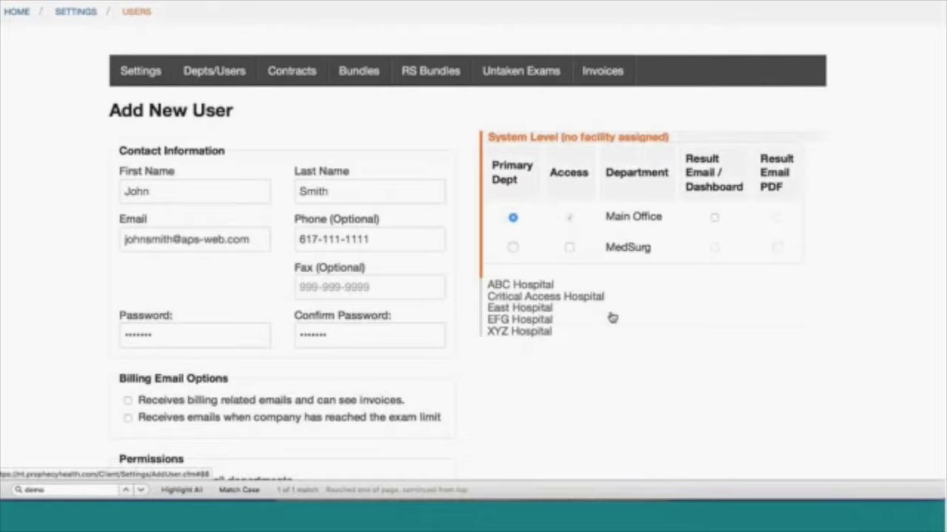
left_click(540, 308)
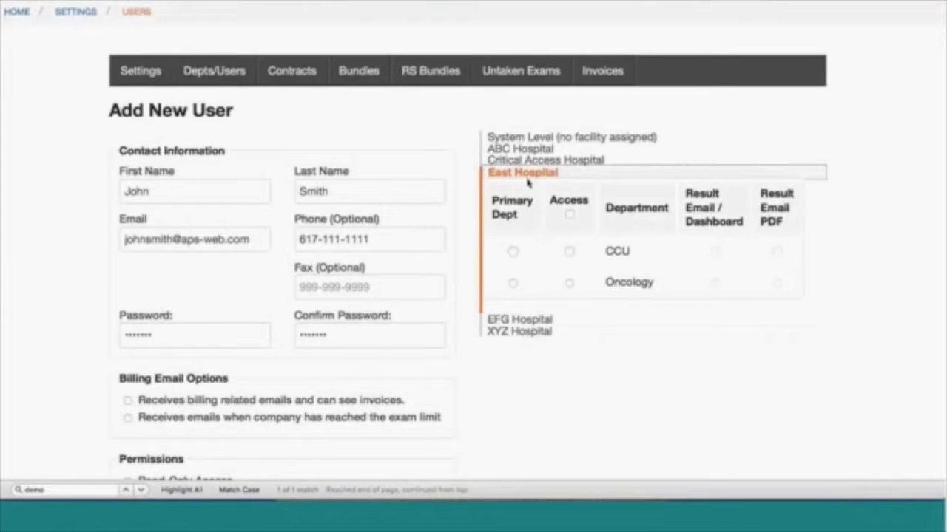
left_click(512, 284)
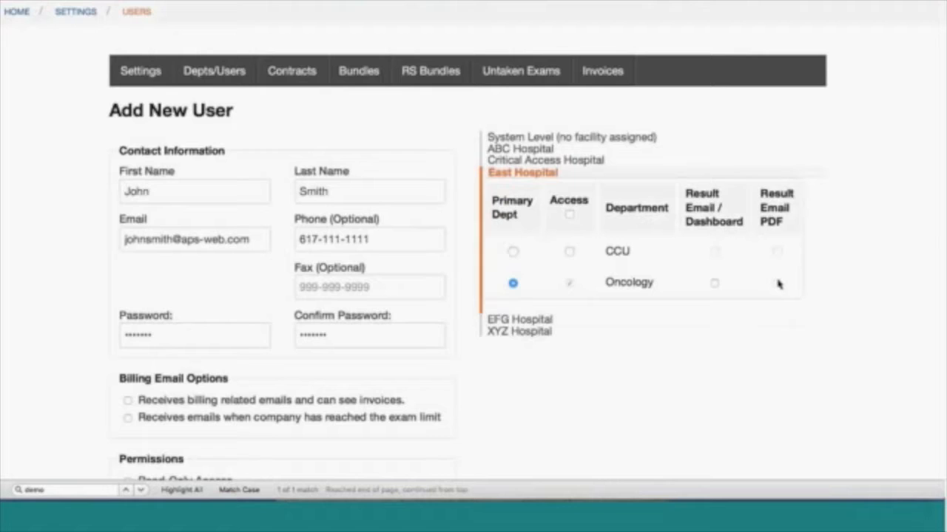
left_click(715, 285)
left_click(777, 284)
left_click(777, 284)
- Give the user access to East Hospital's CCU with result email/dashboard, and access to PACU at XYZ Hospital
left_click(569, 252)
left_click(714, 251)
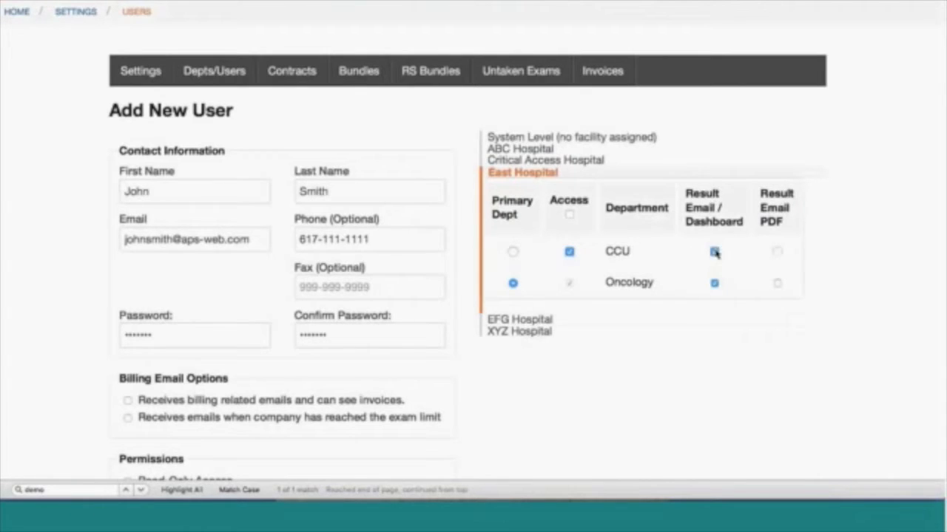
left_click(522, 333)
left_click(568, 276)
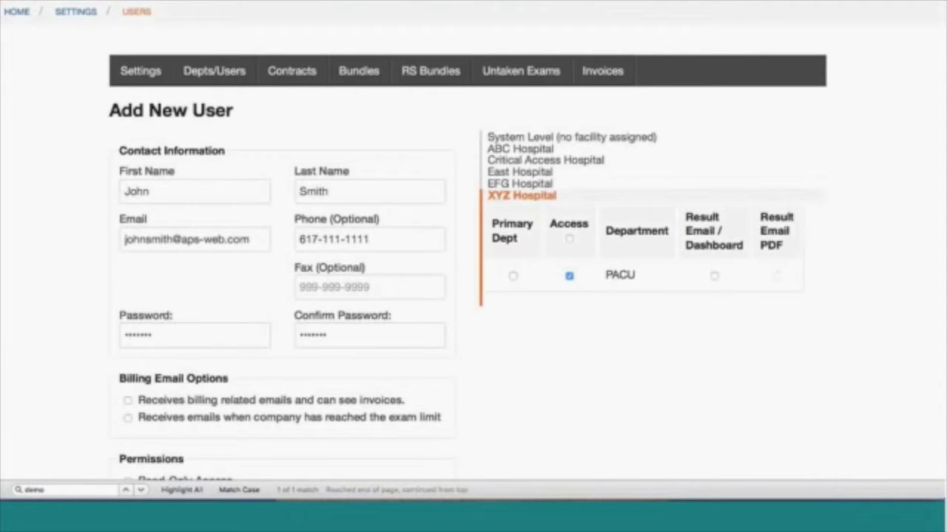
- Leave Read-Only Access off, add the new user, and dismiss the browser's offer to remember the password
scroll(264, 328, "down", 5)
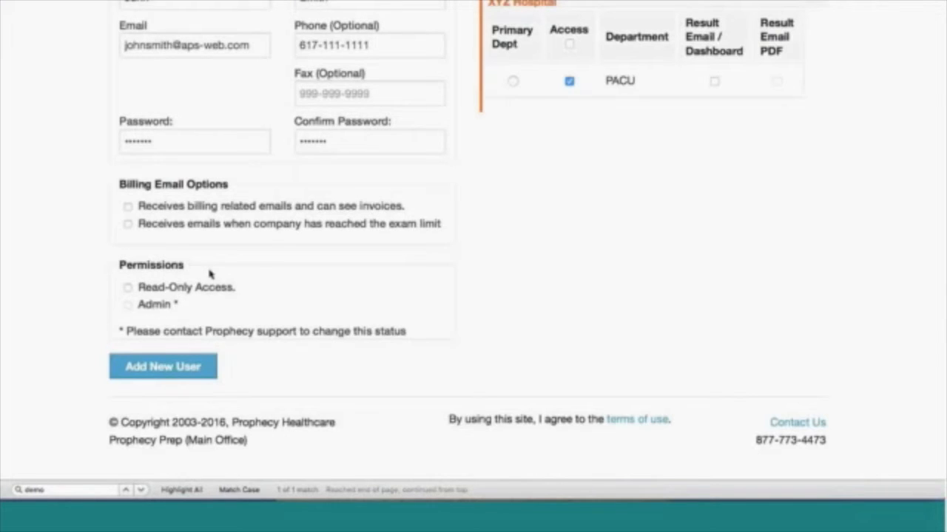
scroll(209, 274, "up", 2)
scroll(210, 273, "down", 1)
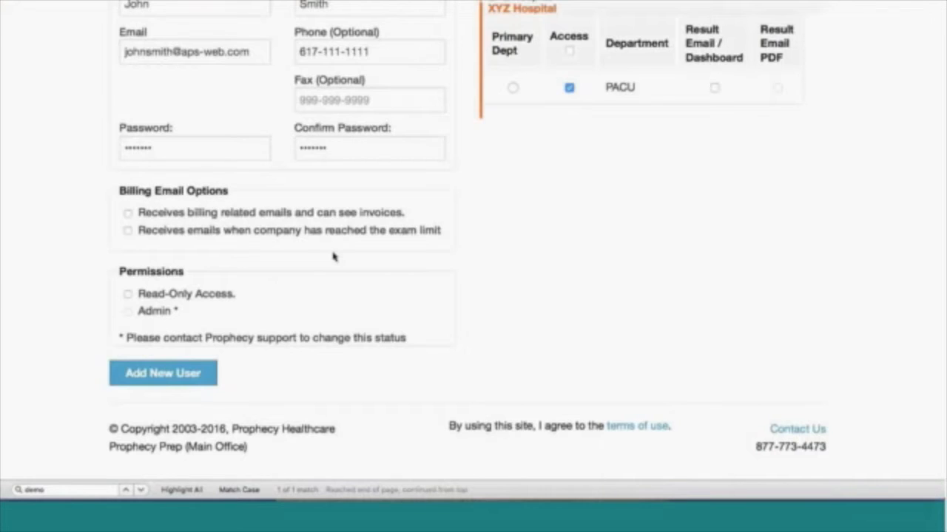
left_click(127, 296)
left_click(128, 295)
left_click(166, 371)
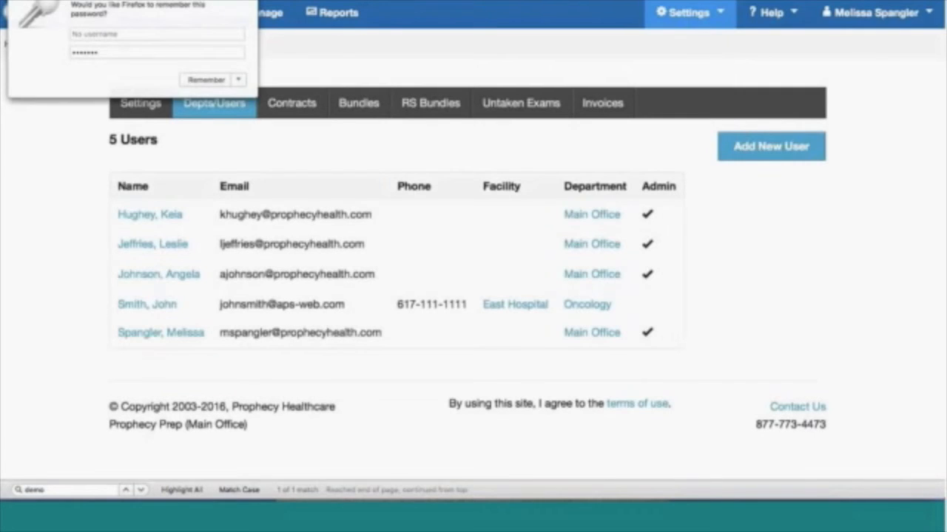
left_click(291, 74)
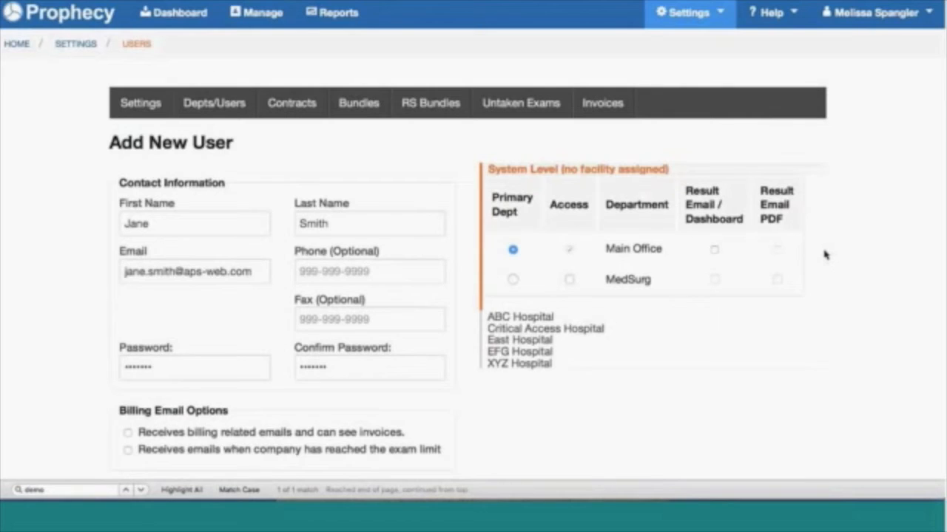
scroll(826, 255, "down", 1)
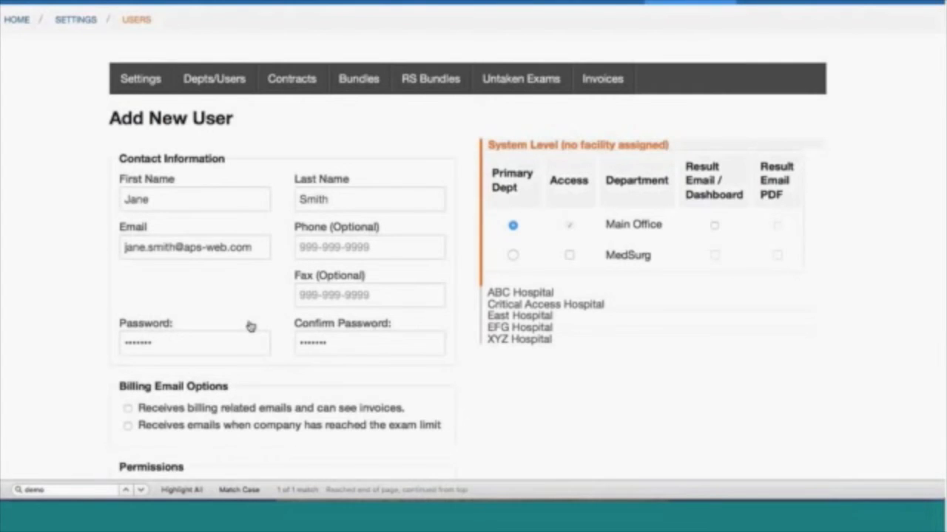
scroll(250, 326, "down", 2)
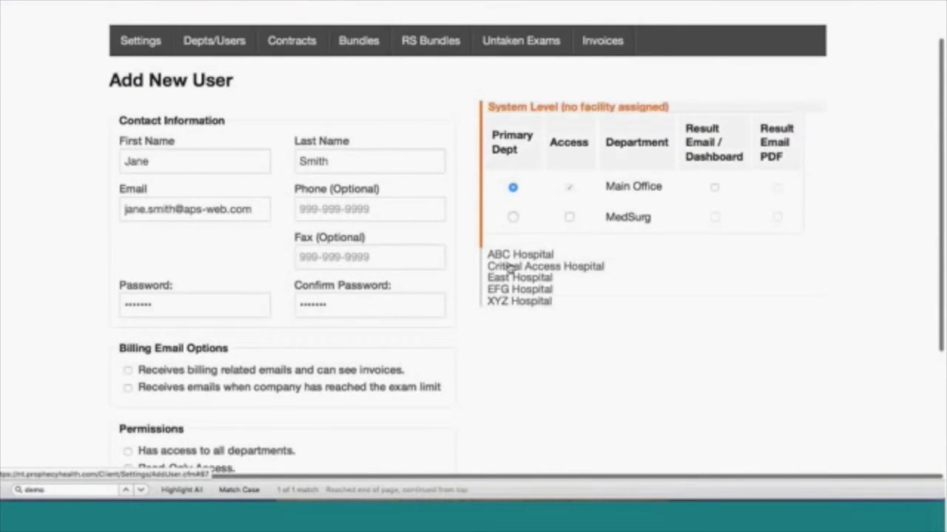
left_click(511, 255)
left_click(513, 229)
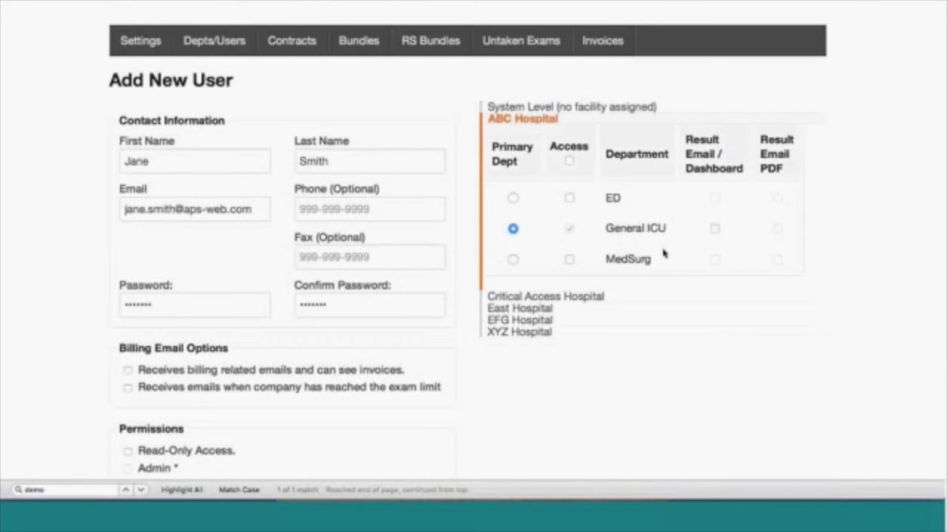
scroll(663, 253, "down", 1)
scroll(663, 254, "down", 1)
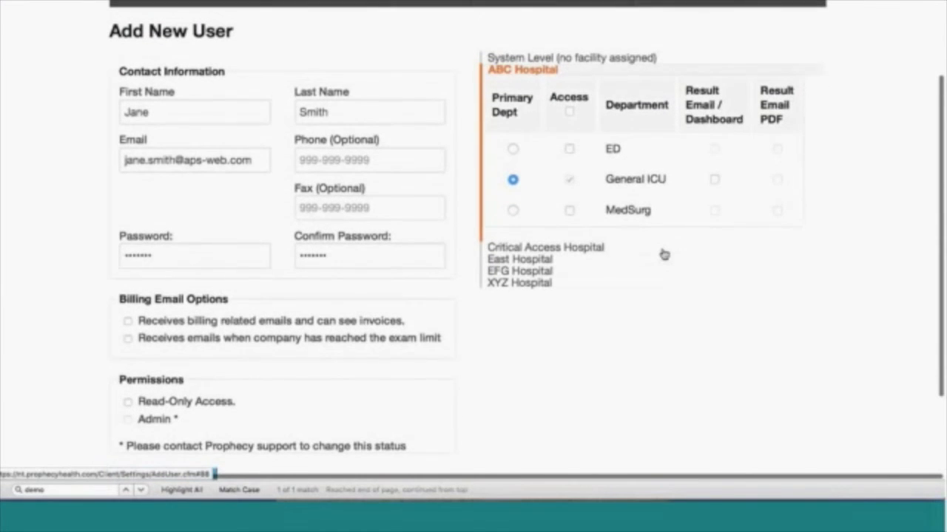
scroll(661, 253, "up", 1)
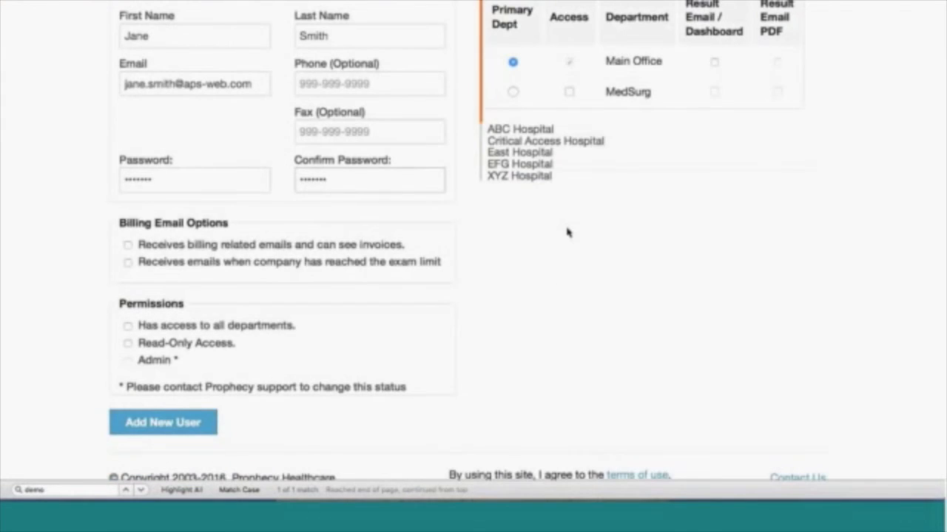
- Grant the second new user access to all departments and check the department access under ABC Hospital and East Hospital
scroll(566, 232, "down", 3)
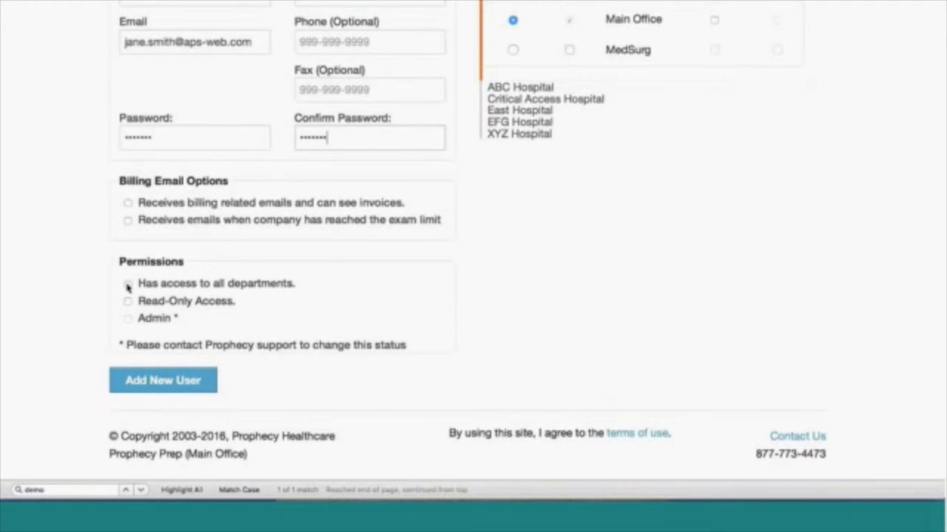
left_click(127, 287)
scroll(324, 313, "up", 1)
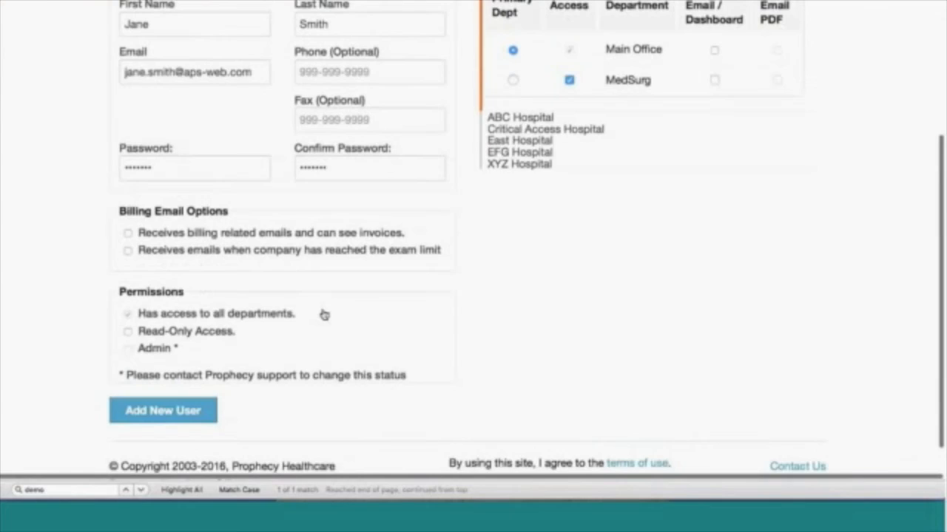
scroll(323, 315, "up", 1)
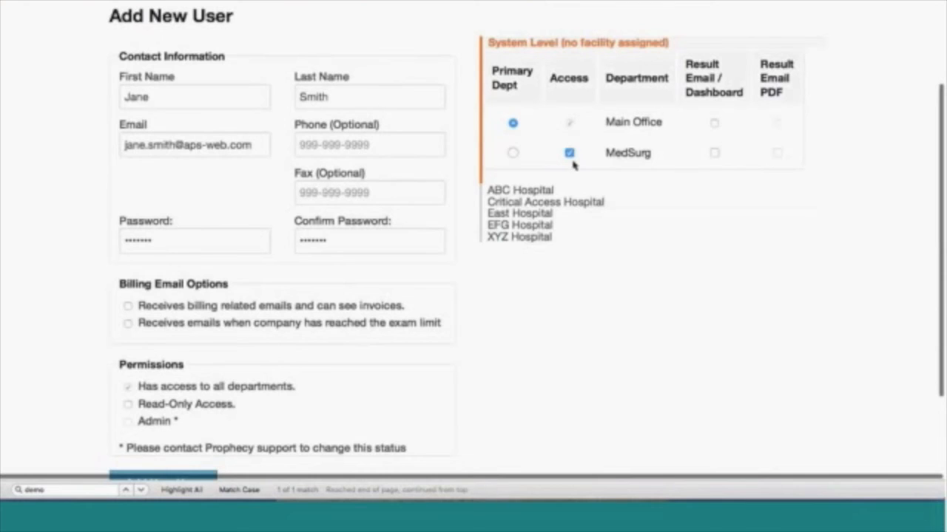
left_click(528, 191)
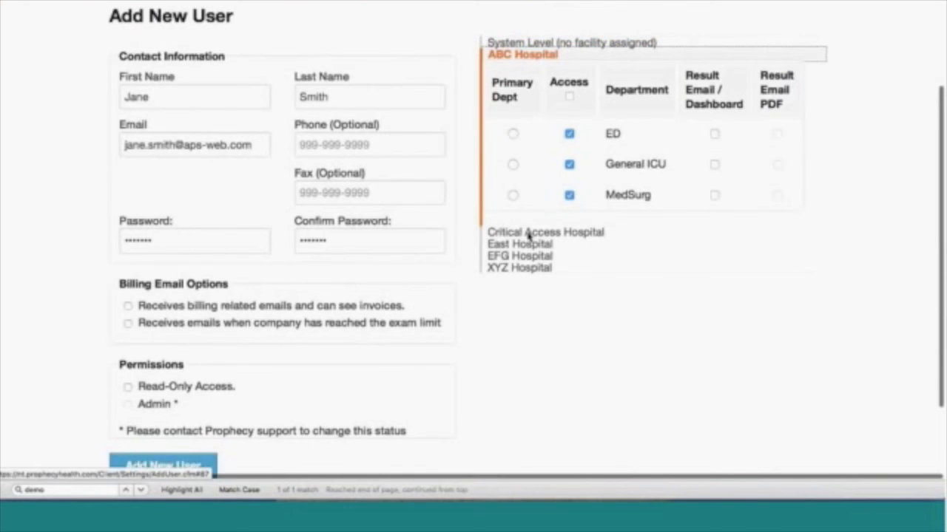
left_click(531, 229)
left_click(527, 184)
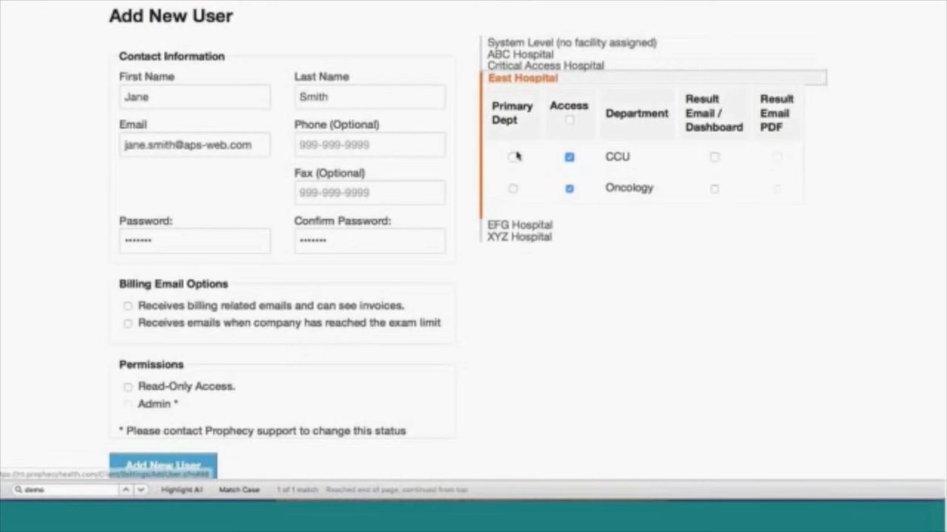
- Make General ICU at ABC Hospital the user's primary department and add the user
left_click(534, 56)
left_click(512, 164)
scroll(591, 339, "up", 1)
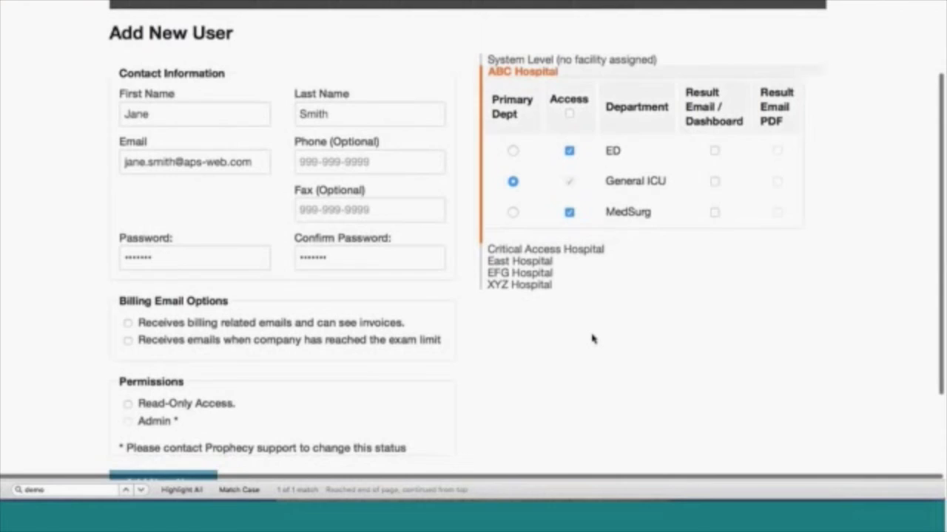
scroll(591, 339, "down", 1)
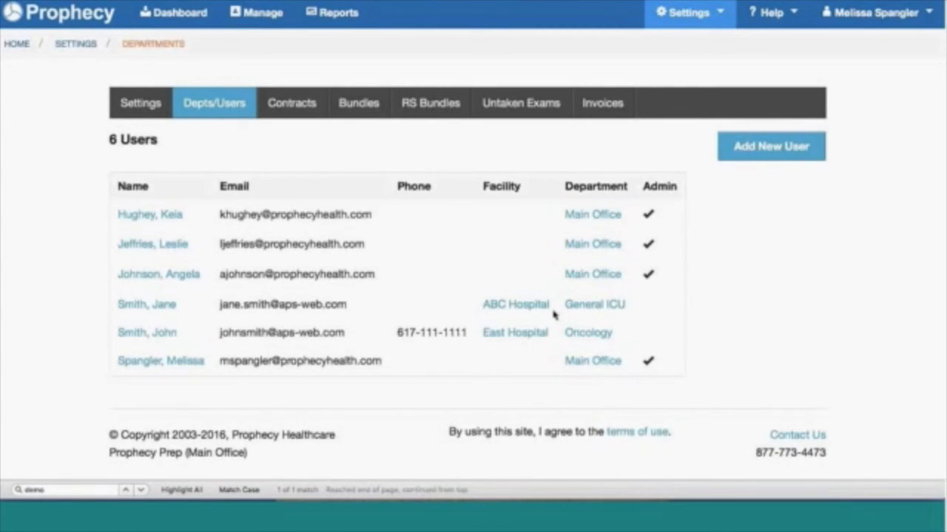
- Change the newly added ABC Hospital user's primary department to ED, keep access to General ICU and MedSurg, and save the update
left_click(159, 307)
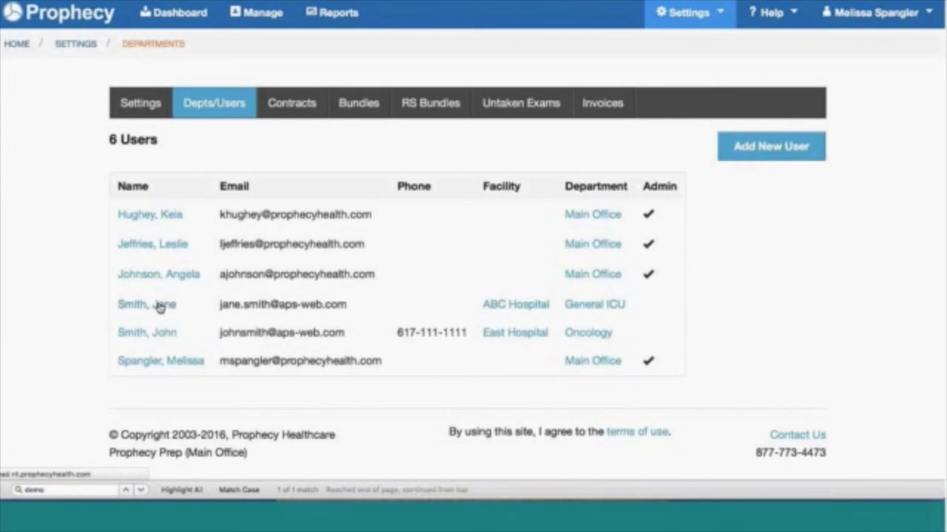
left_click(512, 261)
left_click(569, 290)
left_click(567, 323)
left_click(570, 323)
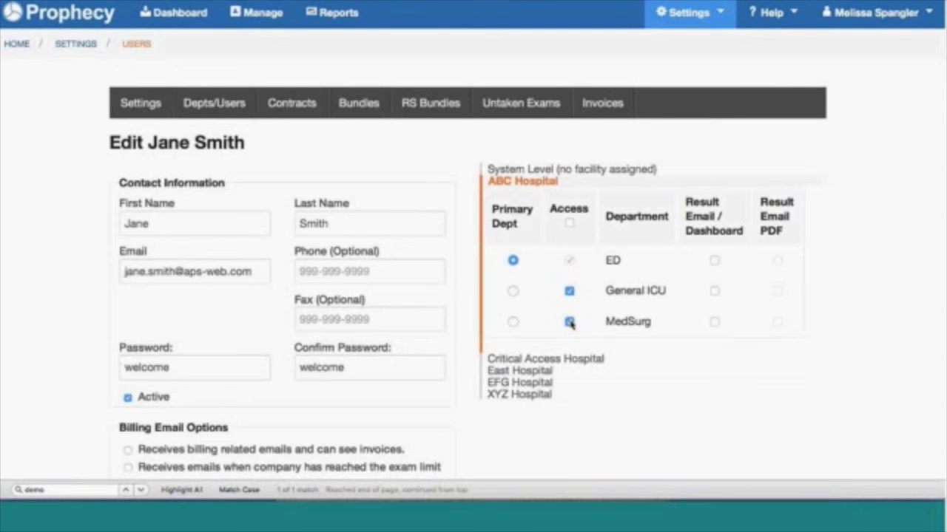
scroll(570, 323, "down", 3)
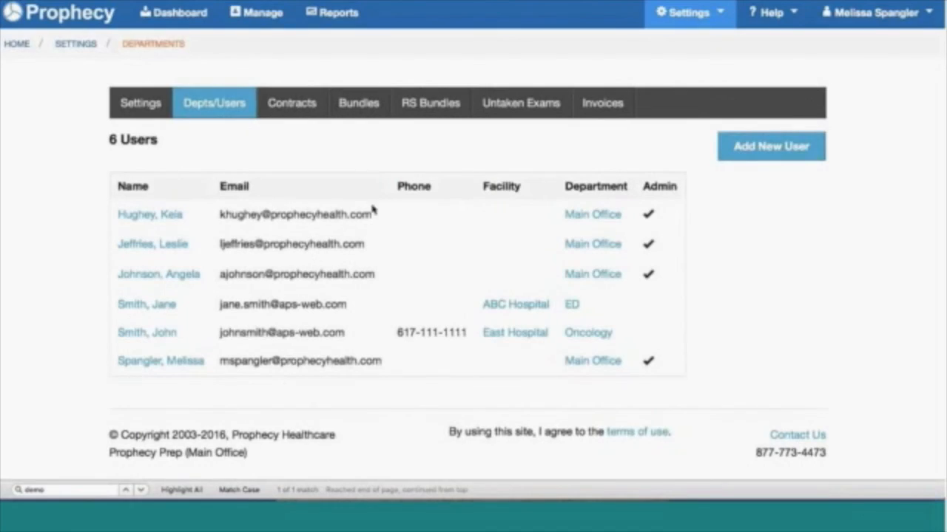
- Reopen the ABC Hospital user's record, make the user inactive, and save the update
left_click(165, 307)
scroll(261, 343, "down", 5)
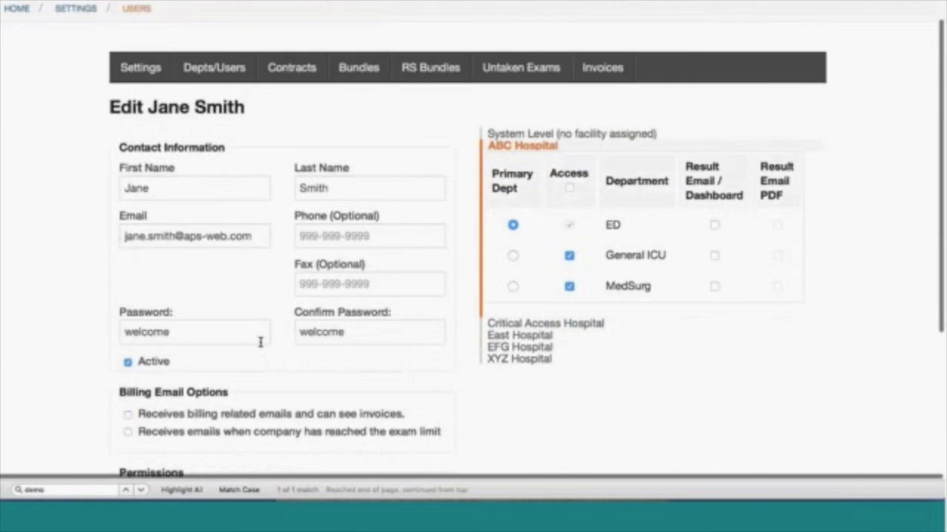
left_click(127, 194)
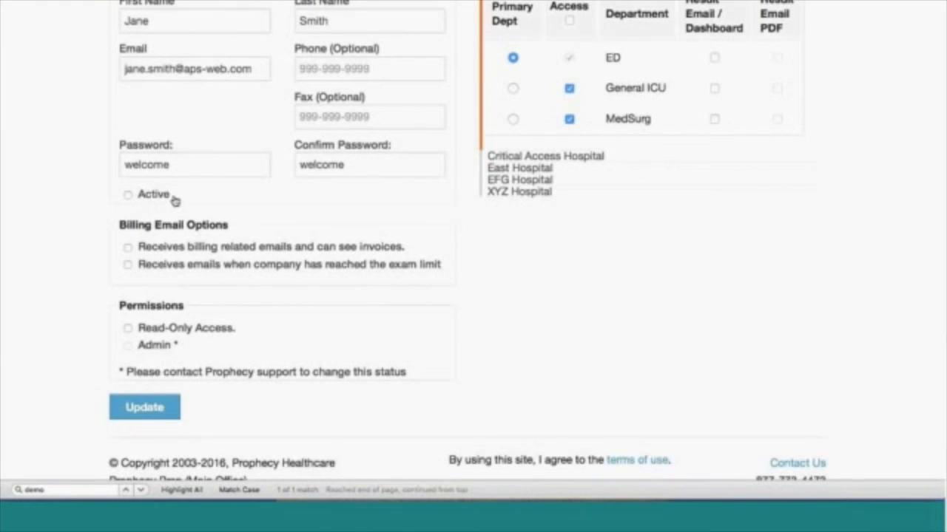
left_click(134, 411)
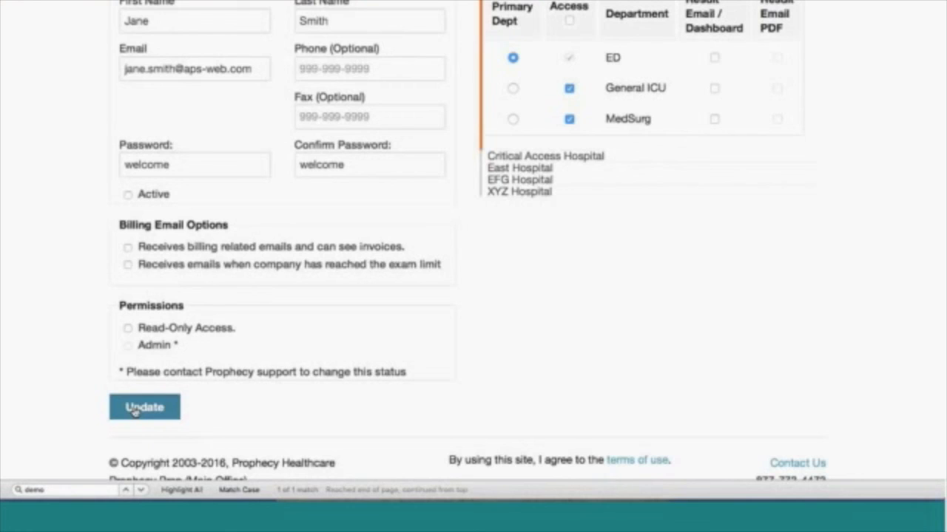